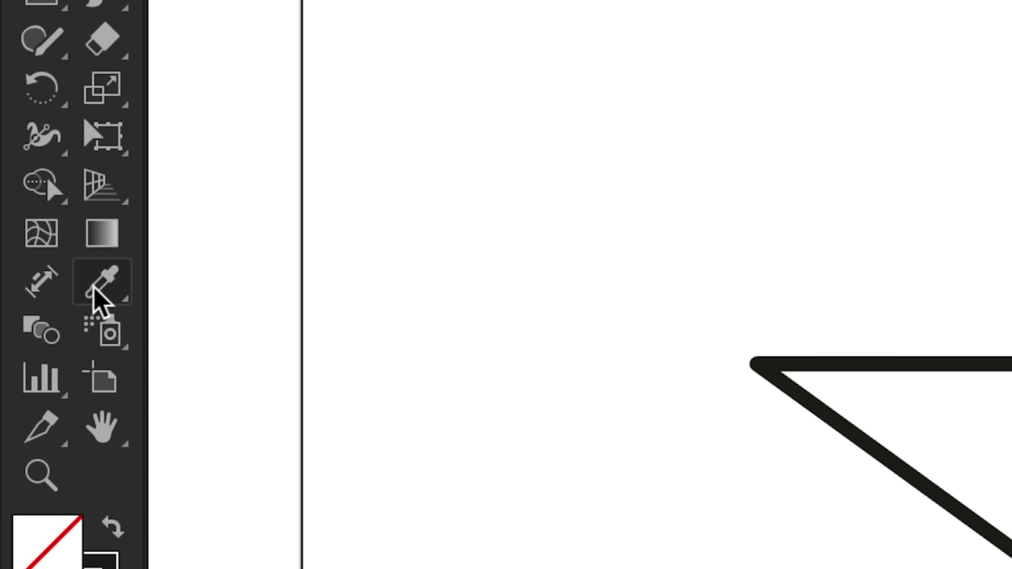
# Place linear dimensions across the star: 101 px, 427 px full width, and 264 px between lower points.
pyautogui.click(54, 296)
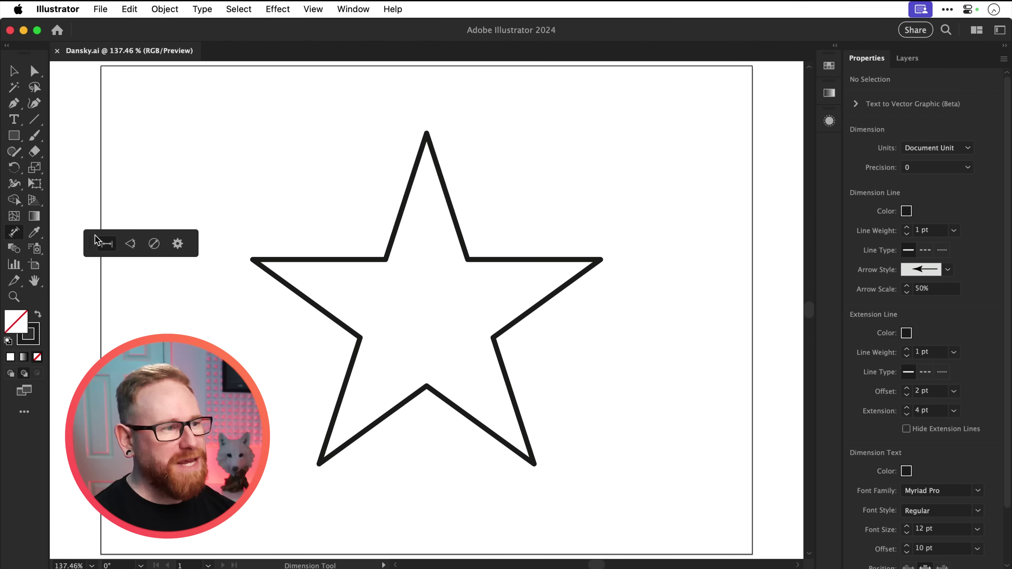
pyautogui.moveTo(96, 240); pyautogui.dragTo(128, 94)
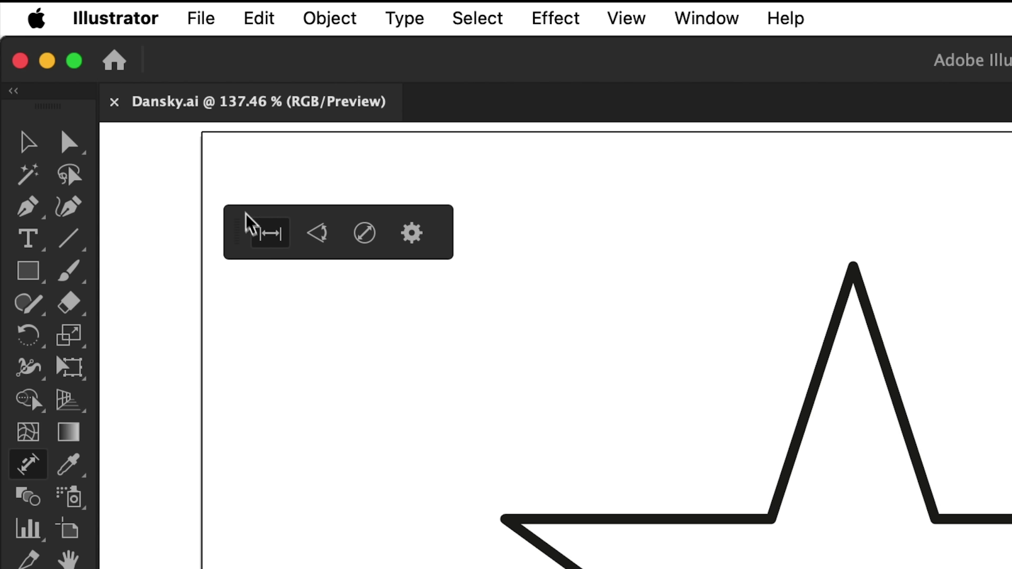
pyautogui.moveTo(254, 184); pyautogui.dragTo(259, 174)
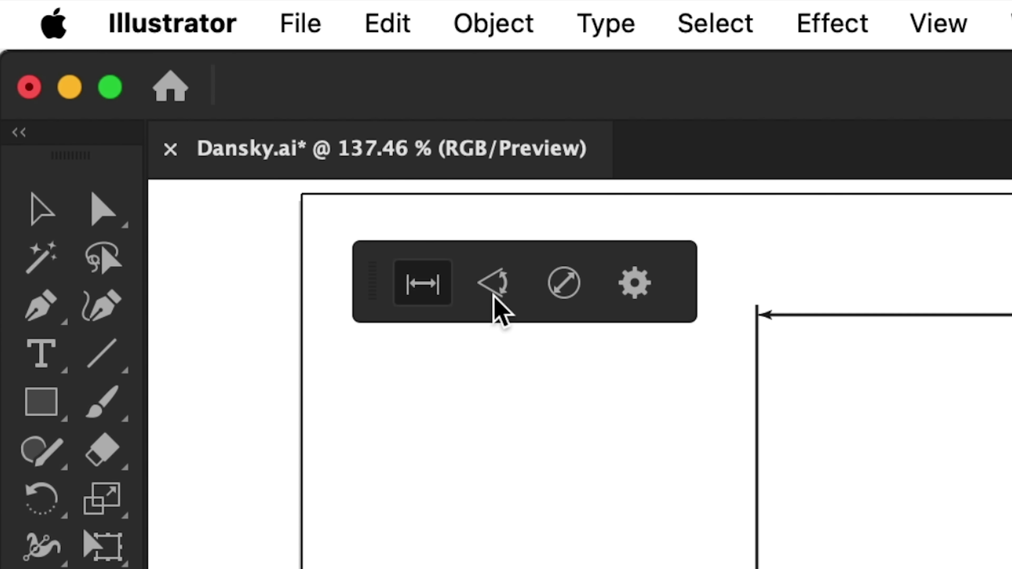
# Add angular dimensions of 108° at the right outer point and 252° at the left inner corner.
pyautogui.click(495, 278)
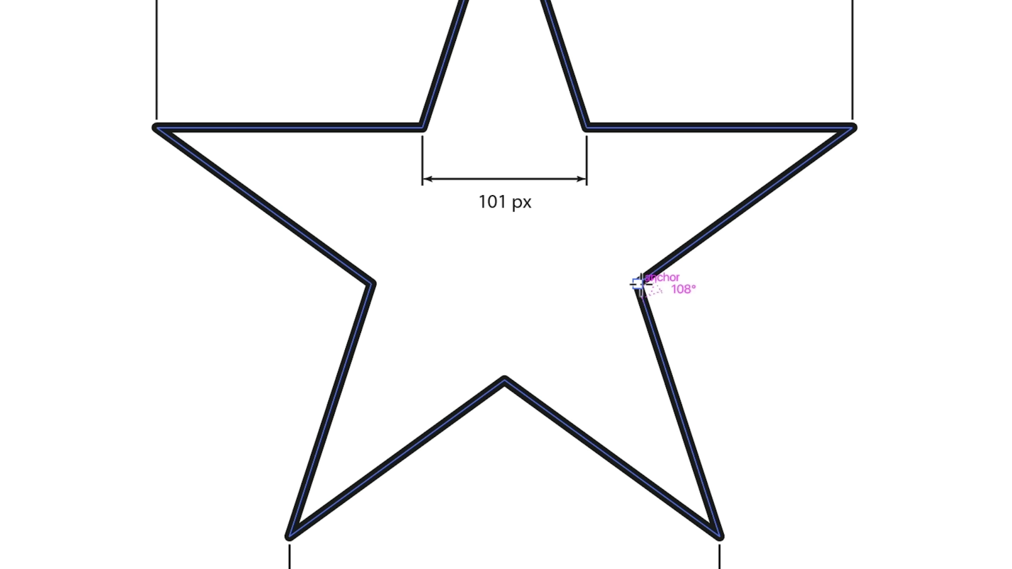
pyautogui.click(638, 284)
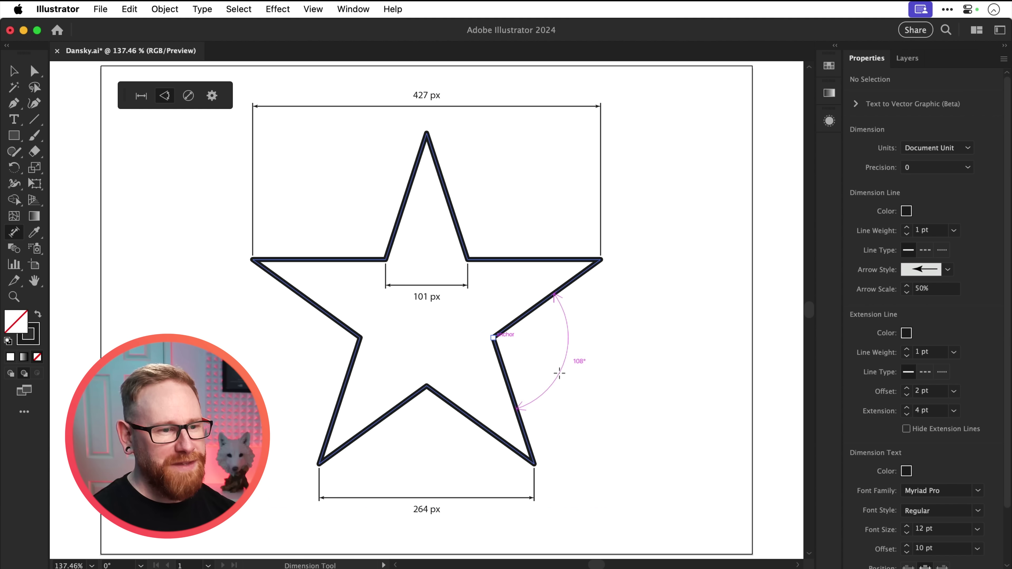
pyautogui.click(559, 374)
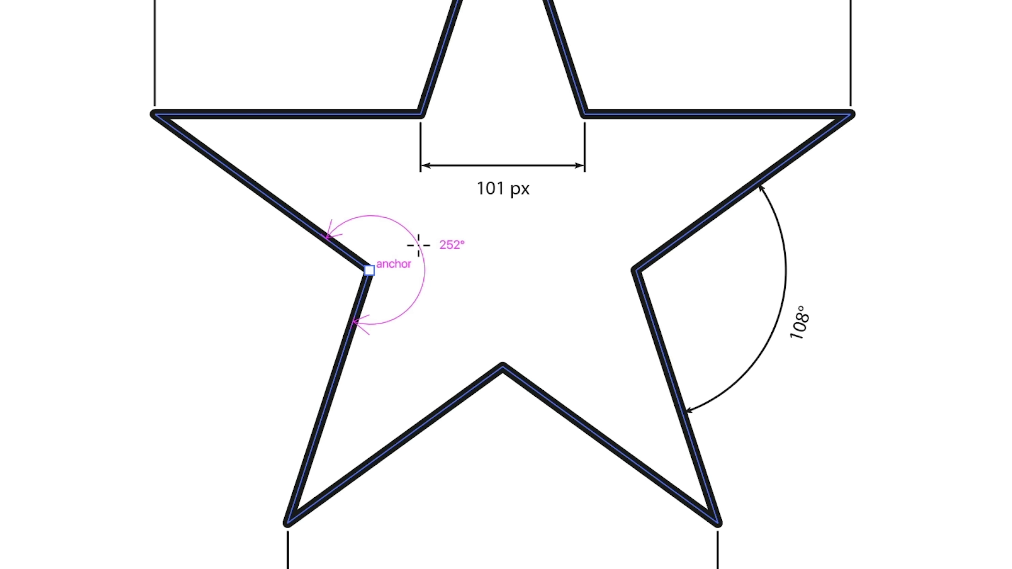
pyautogui.click(418, 246)
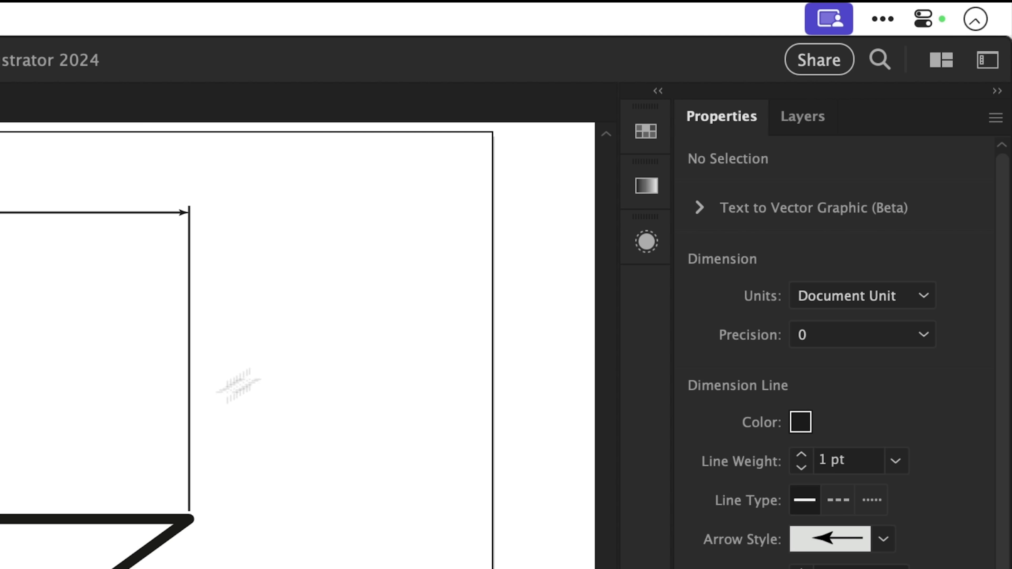
# Show the Layers panel to see the separate Dimensions layer above Layer 1.
pyautogui.click(784, 116)
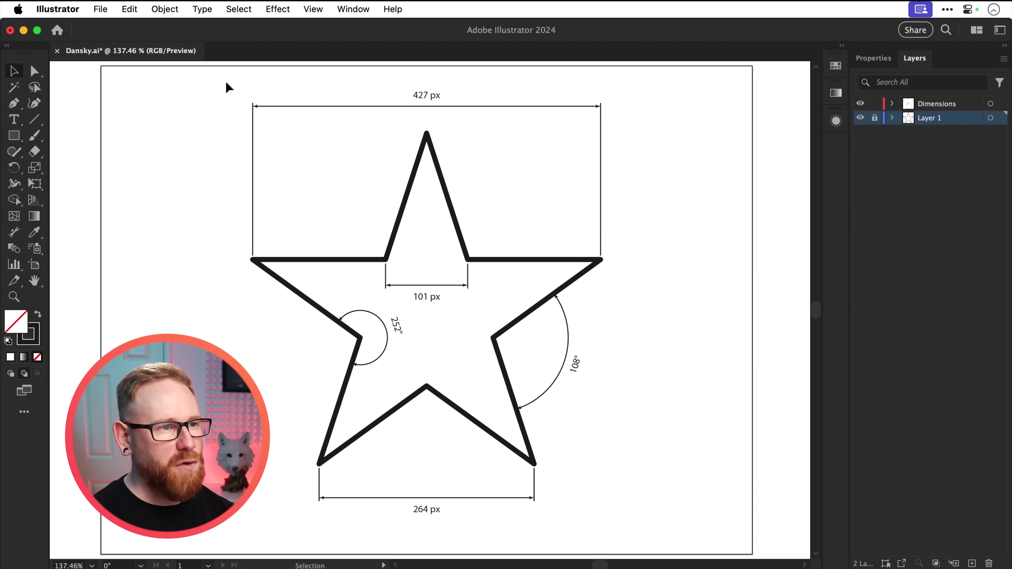
# Select all star dimensions and set their precision to 0.000, showing 427.334 px.
pyautogui.moveTo(226, 82); pyautogui.dragTo(651, 518)
pyautogui.click(873, 58)
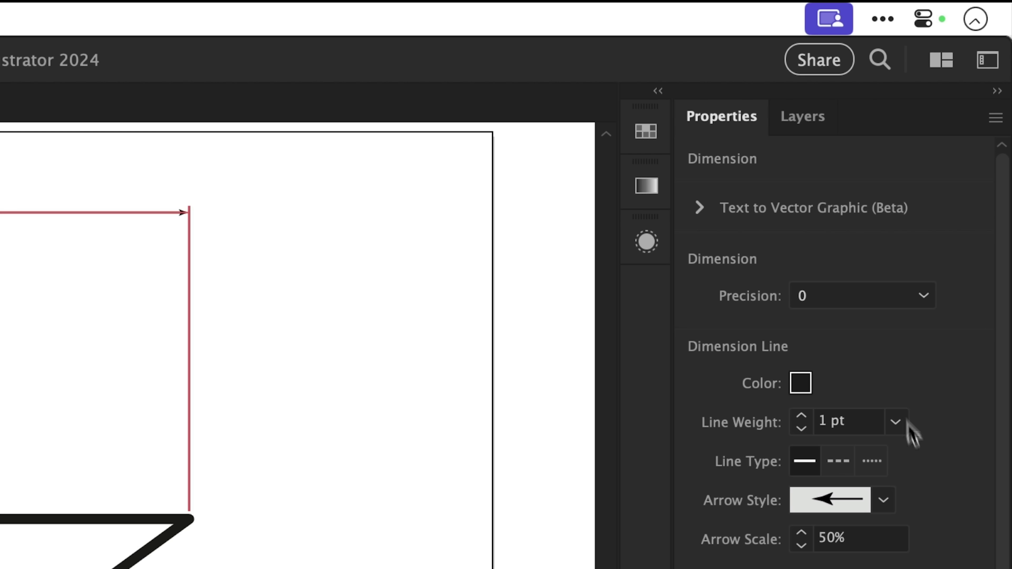
pyautogui.click(940, 151)
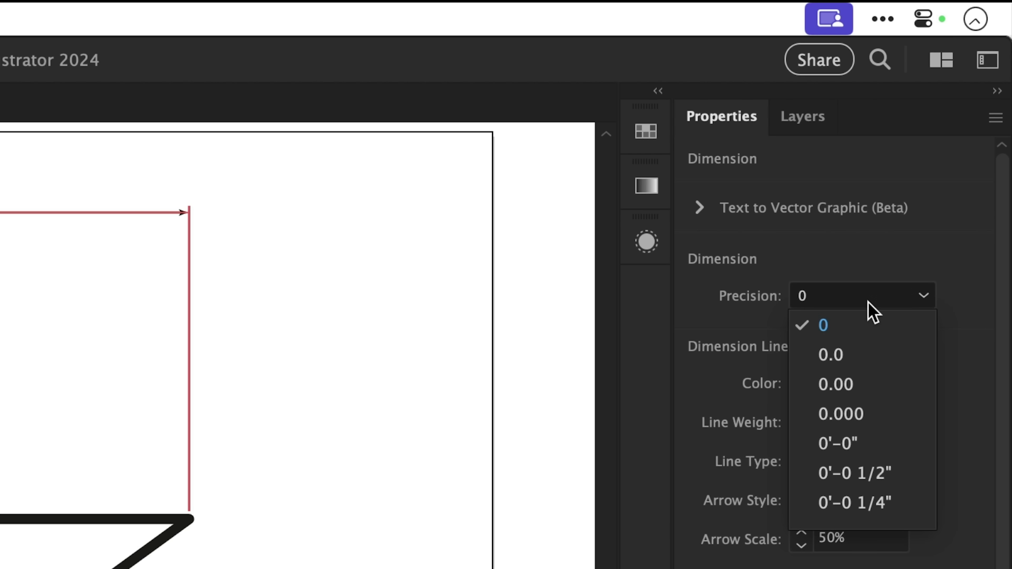
pyautogui.click(868, 414)
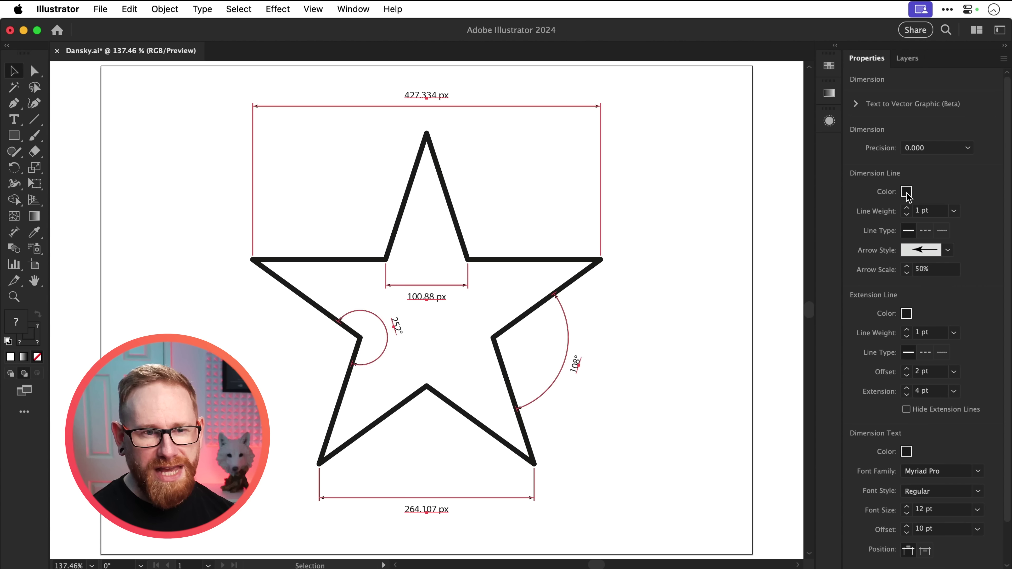
# Color the dimension and extension lines magenta ff009e.
pyautogui.click(907, 196)
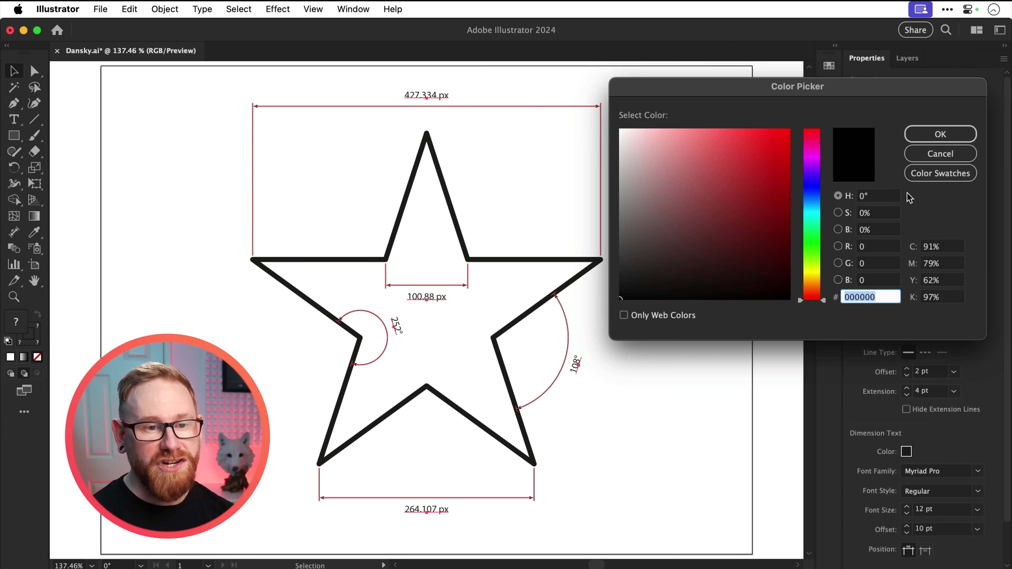
pyautogui.moveTo(823, 193); pyautogui.dragTo(794, 125)
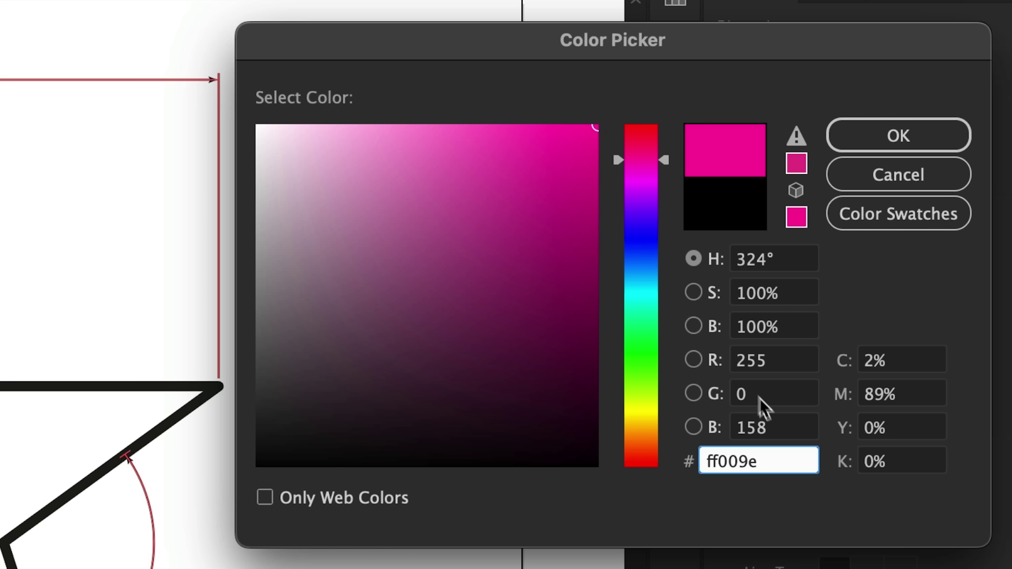
pyautogui.moveTo(880, 295); pyautogui.dragTo(833, 292)
pyautogui.press('super+c')
pyautogui.press('Return')
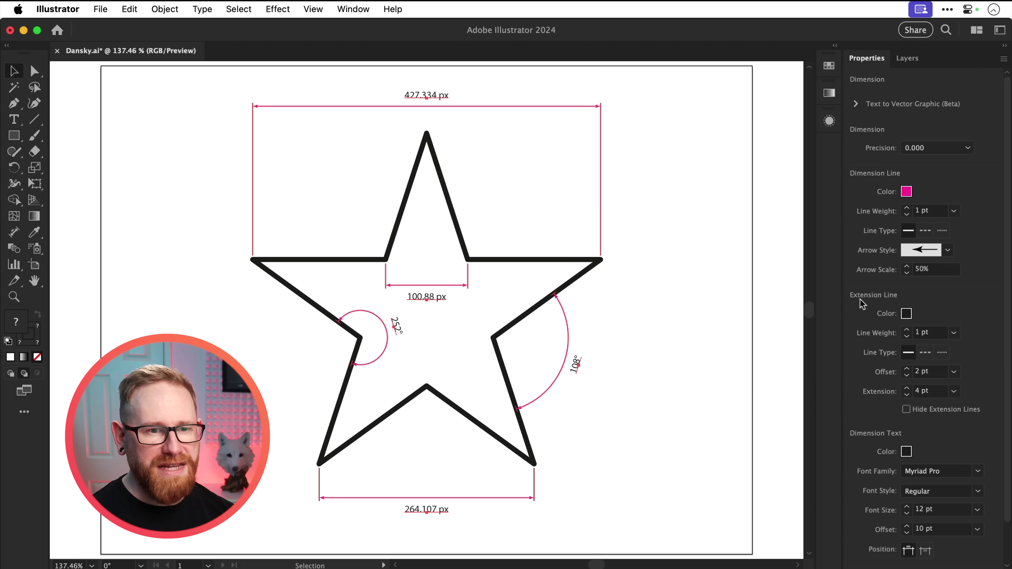
pyautogui.click(830, 496)
pyautogui.press('super+v')
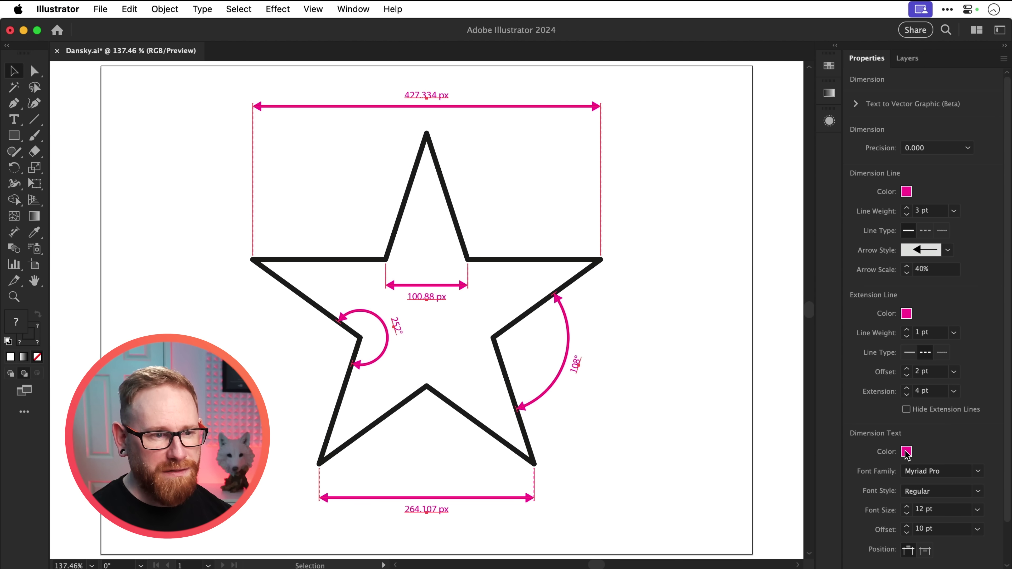
# Make the dimension labels purple at 14 pt and deselect to review the styling.
pyautogui.click(907, 452)
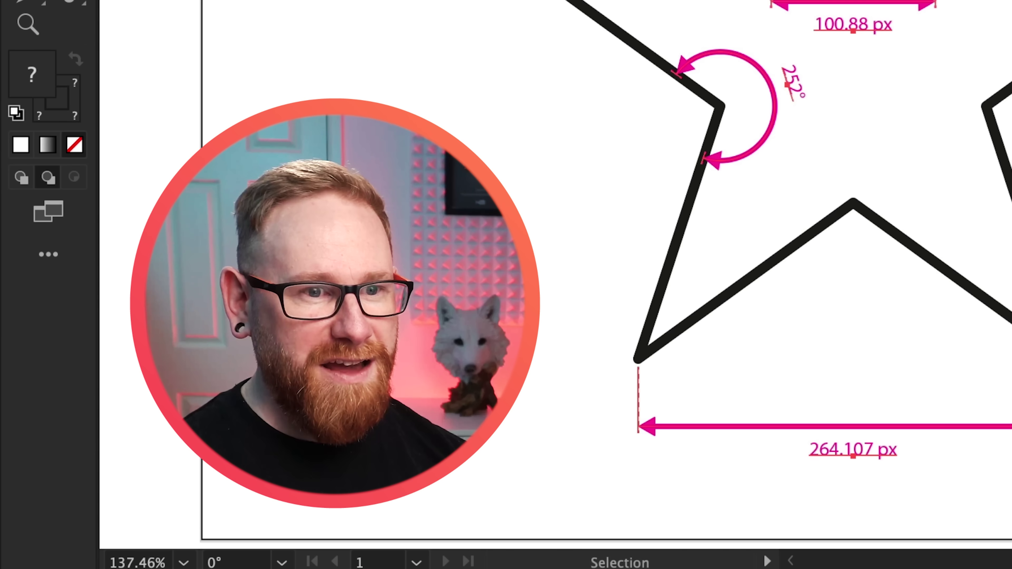
pyautogui.click(811, 172)
pyautogui.click(764, 152)
pyautogui.click(519, 282)
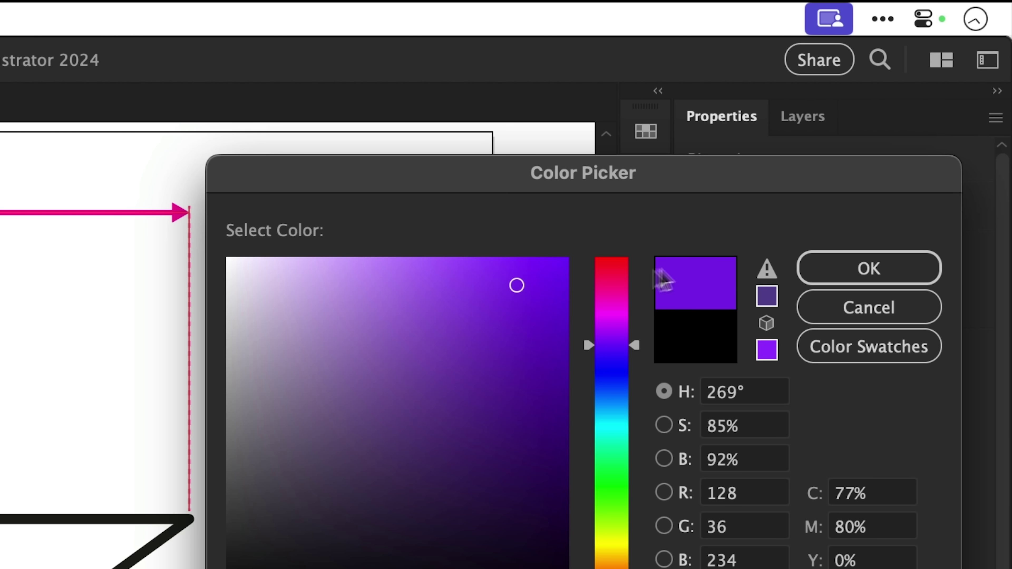
pyautogui.click(817, 269)
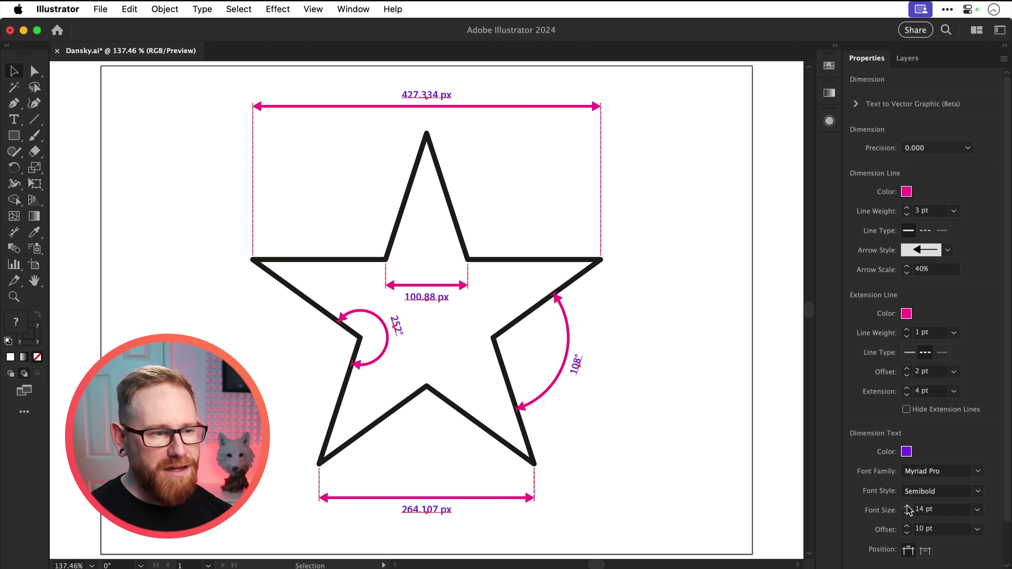
pyautogui.click(908, 507)
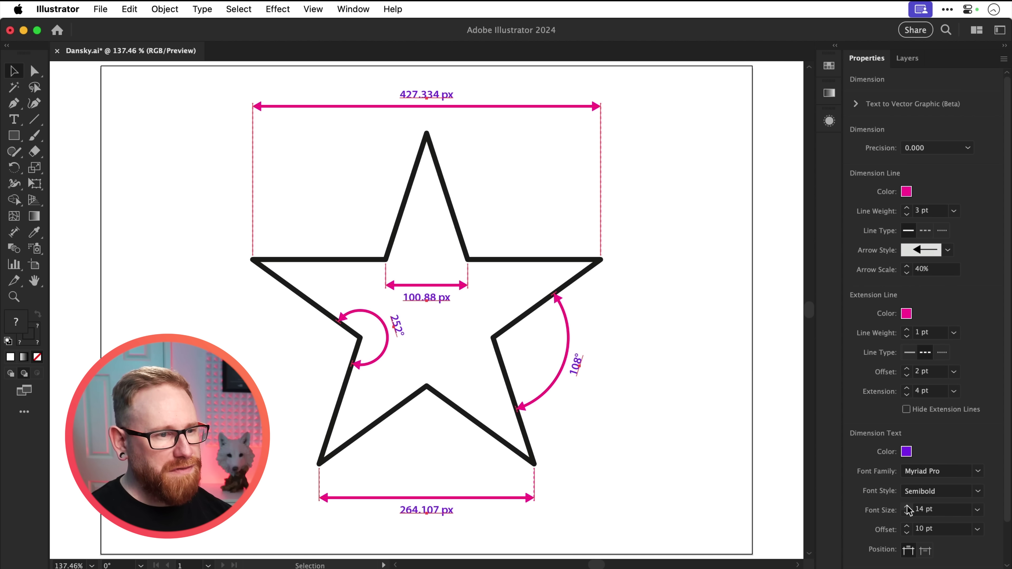
pyautogui.click(648, 324)
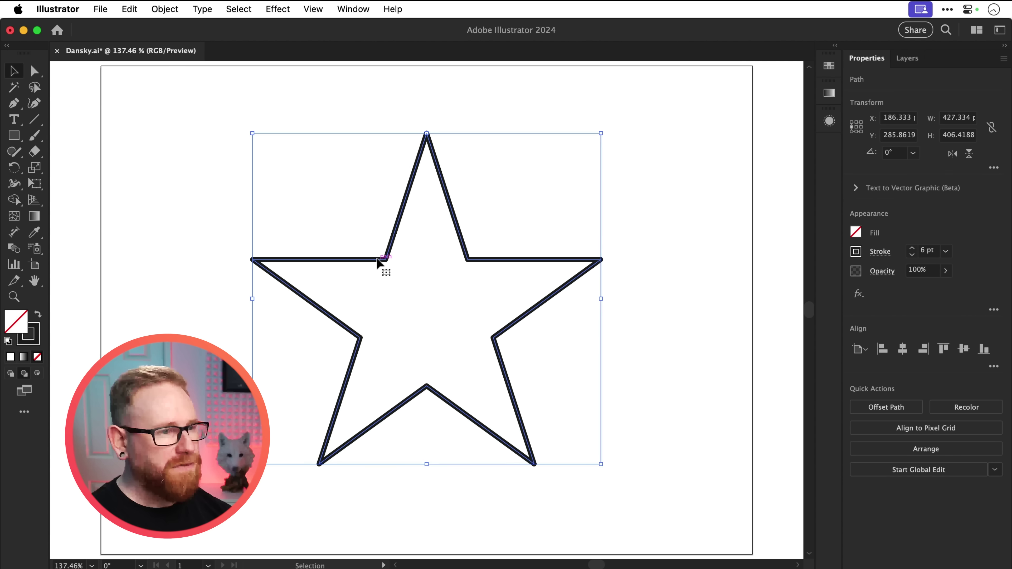
# Delete the star with its dimensions and draw a roughly 363 px circle with the Ellipse Tool.
pyautogui.press('Delete')
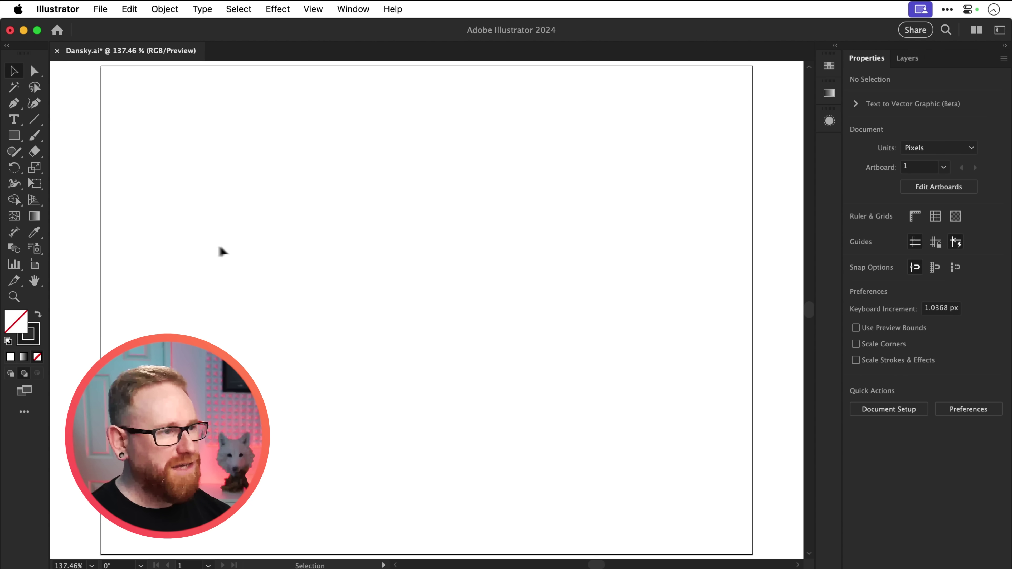
pyautogui.click(15, 232)
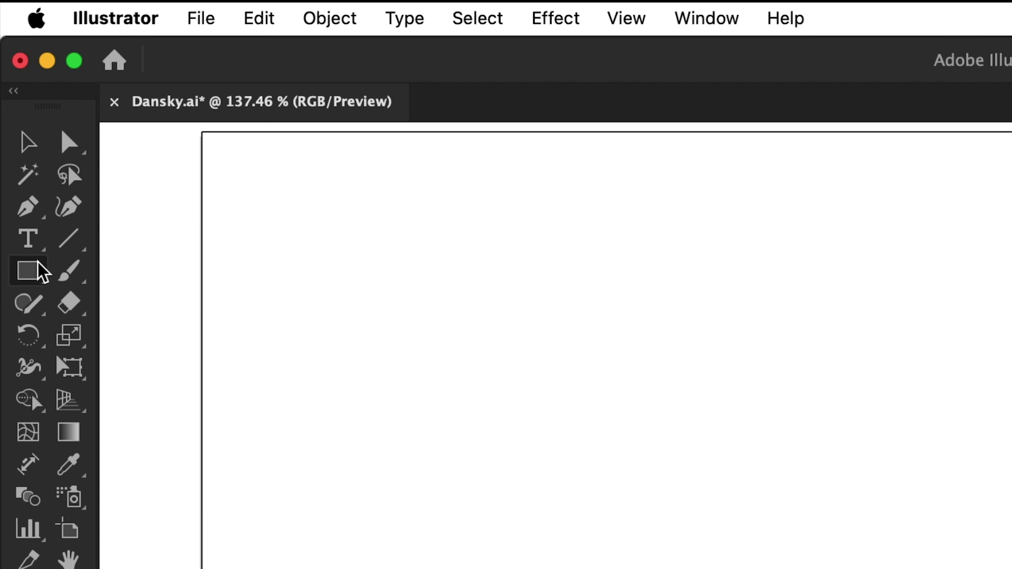
pyautogui.click(36, 271)
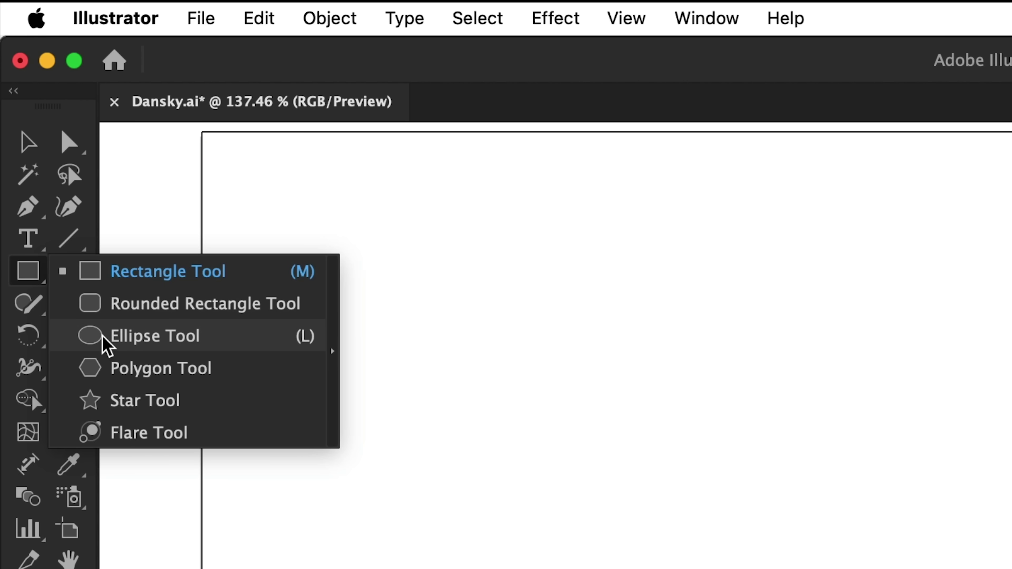
pyautogui.click(105, 344)
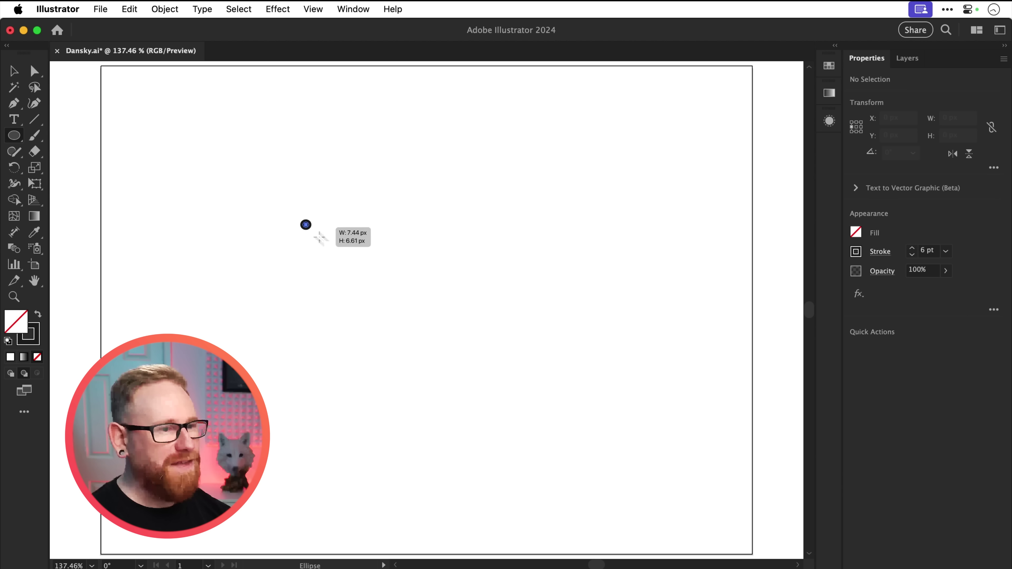
pyautogui.moveTo(320, 238); pyautogui.dragTo(555, 384)
pyautogui.press('v')
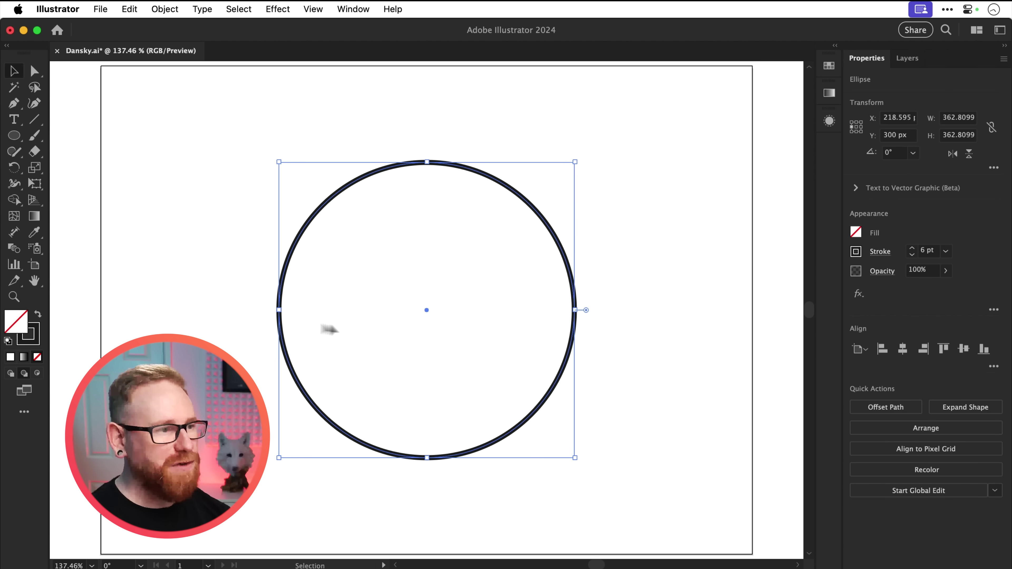
# Add radial dimensions to the circle: radius R 181 px and diameter ø 363 px.
pyautogui.click(14, 232)
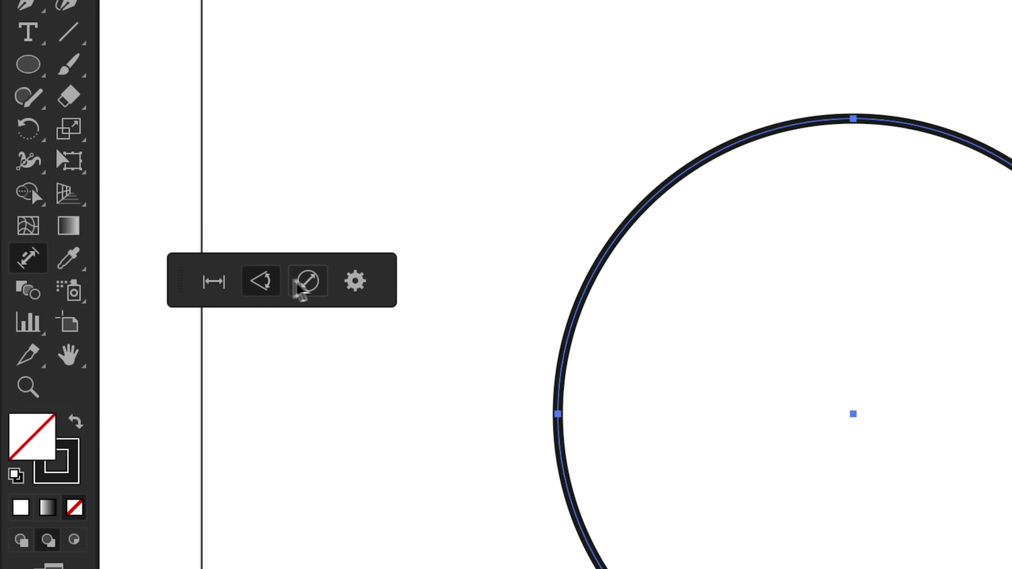
pyautogui.click(317, 288)
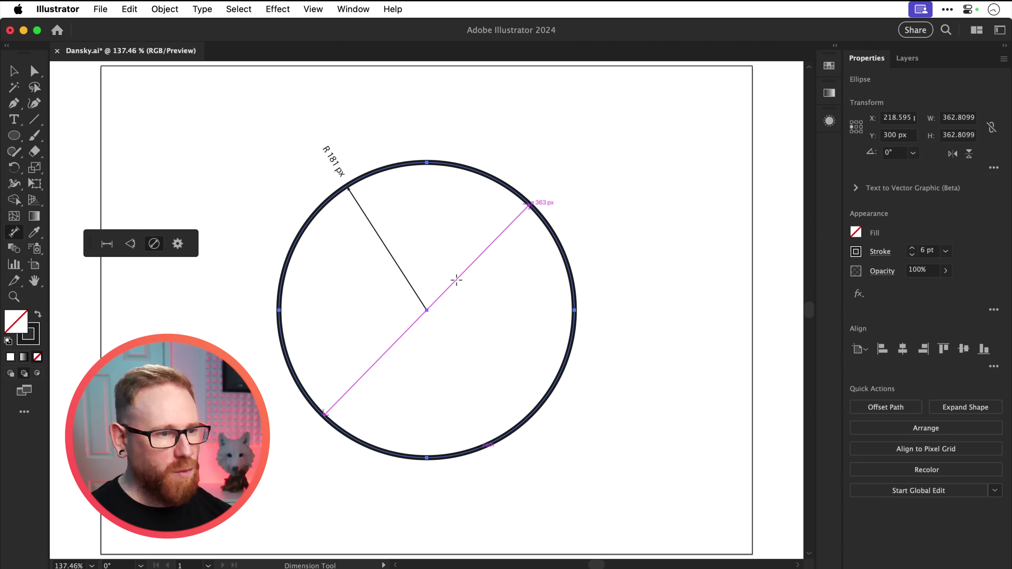
pyautogui.click(457, 281)
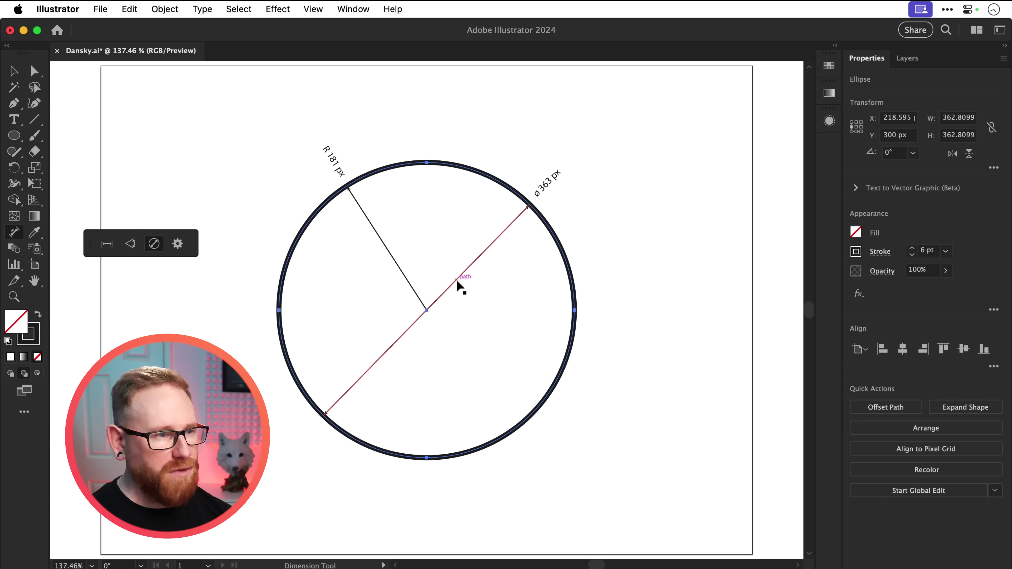